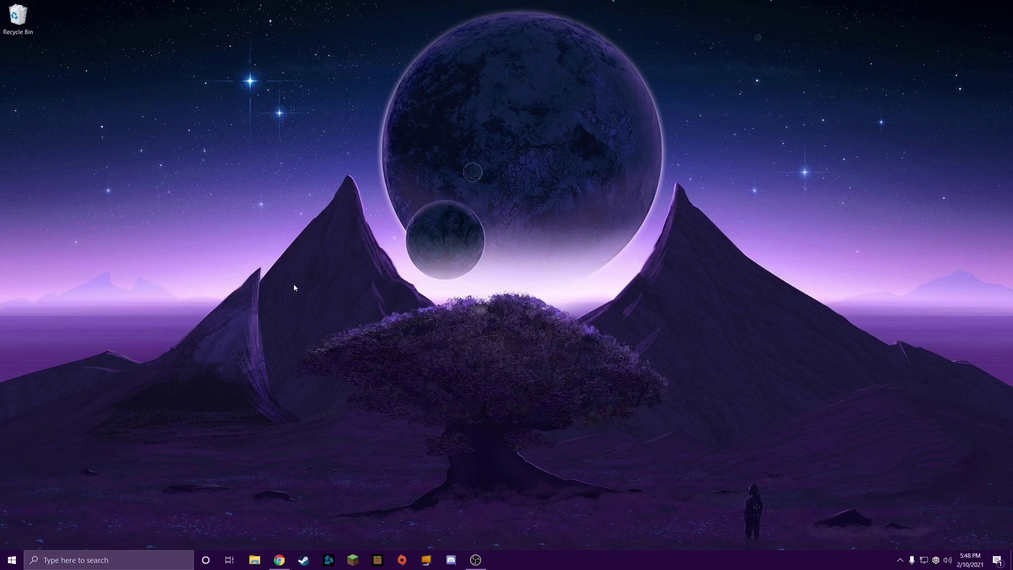
left_click_drag(294, 285, 671, 436)
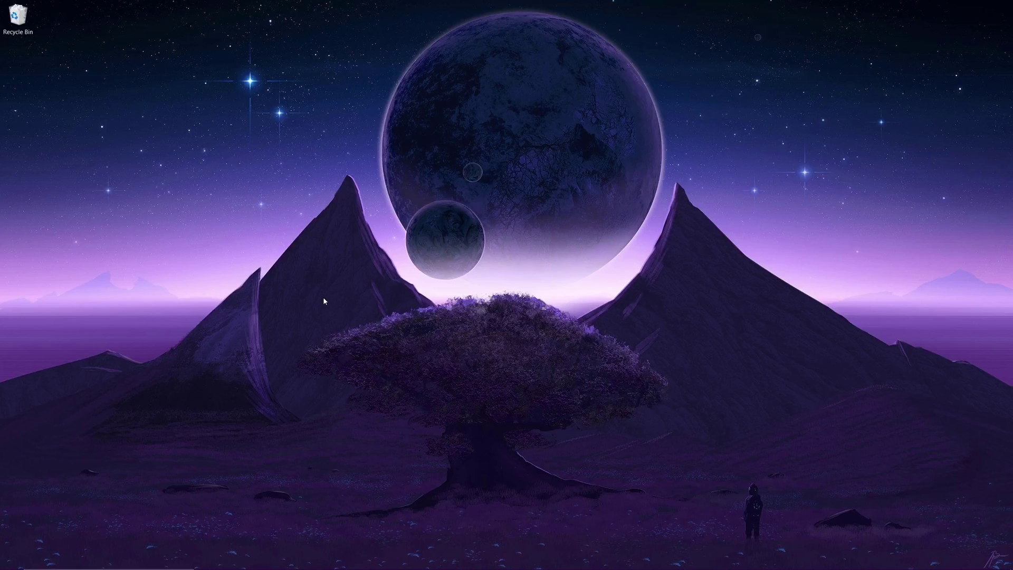
left_click_drag(323, 297, 613, 378)
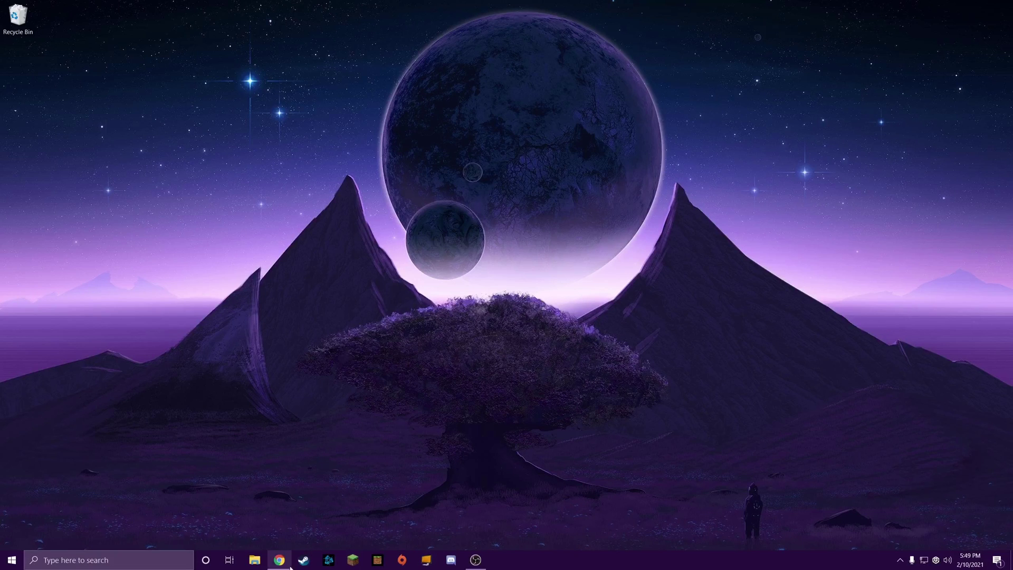
- Switch to Chrome and look through the Oracle Java SE Development Kit 15 downloads page down to its installer list
left_click(280, 559)
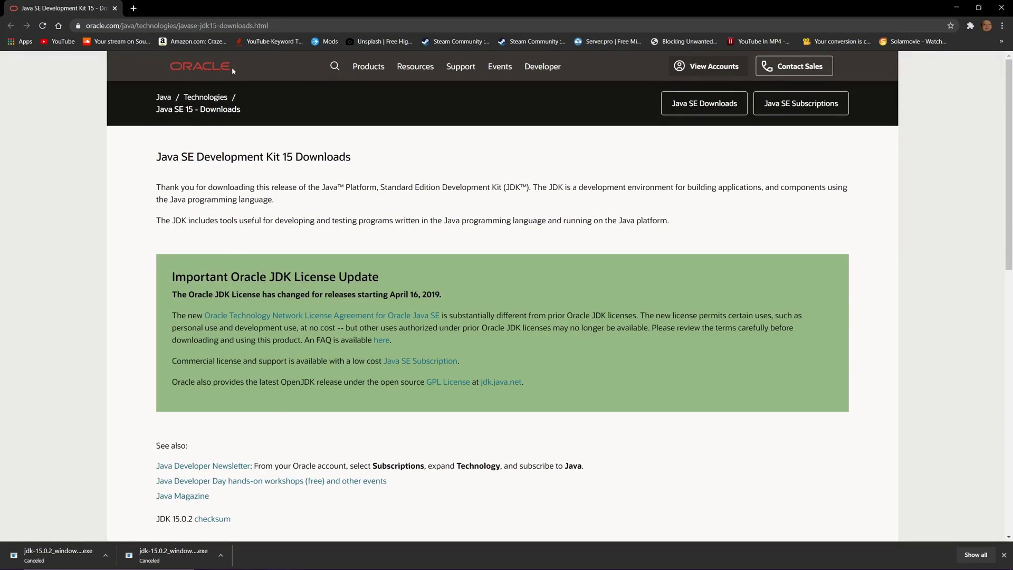
left_click_drag(232, 67, 185, 70)
left_click(297, 103)
left_click_drag(242, 187, 194, 158)
left_click(273, 161)
left_click(271, 156)
scroll(317, 181, "down", 3)
scroll(324, 182, "up", 3)
scroll(467, 208, "down", 12)
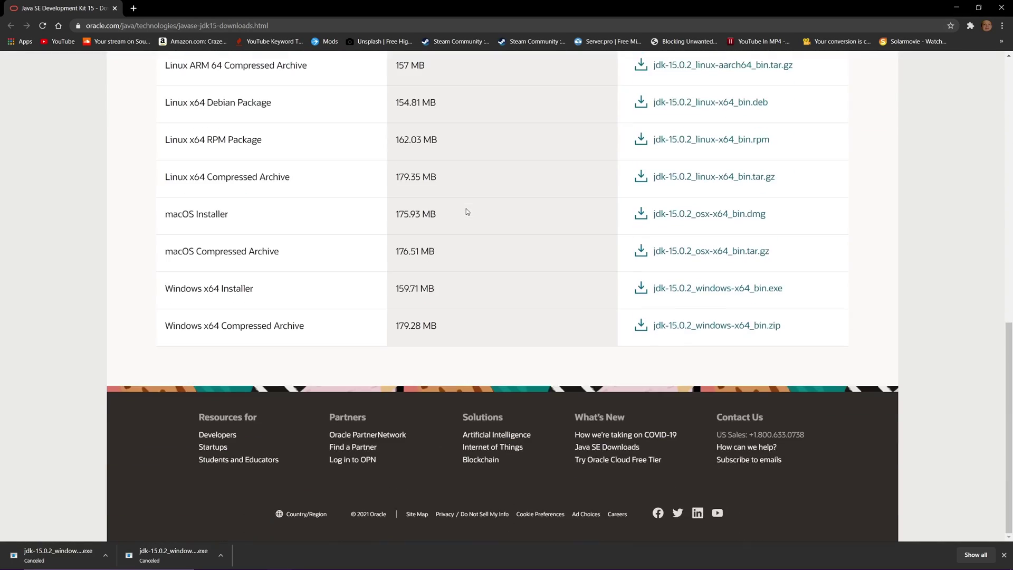
- Download the Windows x64 Installer, jdk-15.0.2_windows-x64_bin.exe, from the JDK download table
left_click_drag(157, 294, 257, 298)
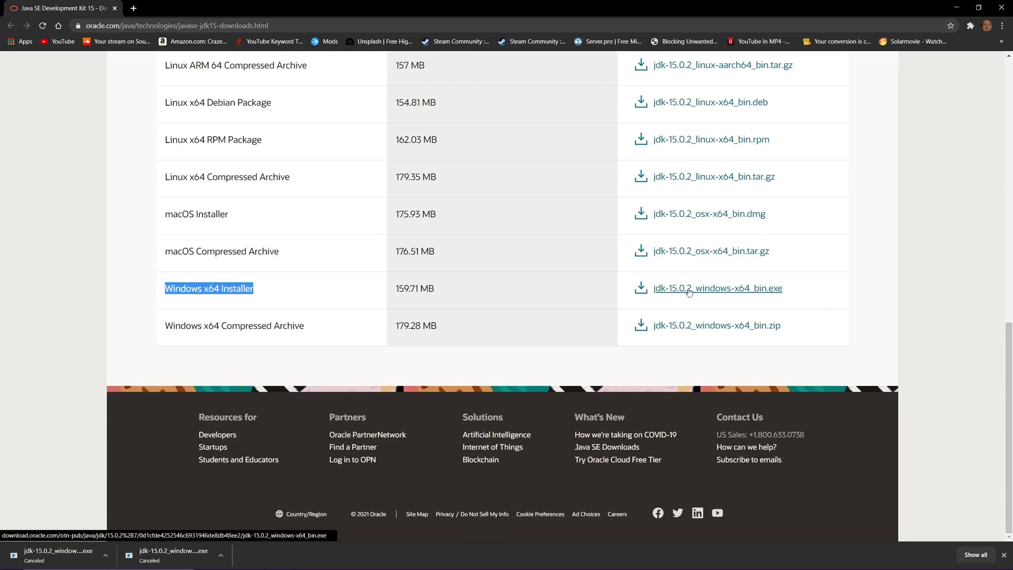
left_click(227, 314)
scroll(158, 206, "up", 2)
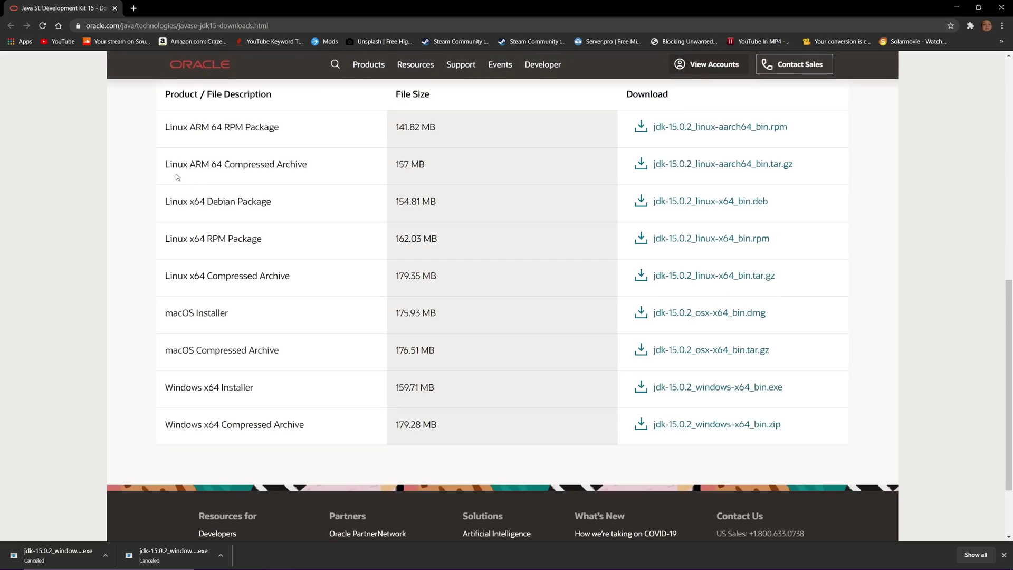
scroll(201, 211, "down", 2)
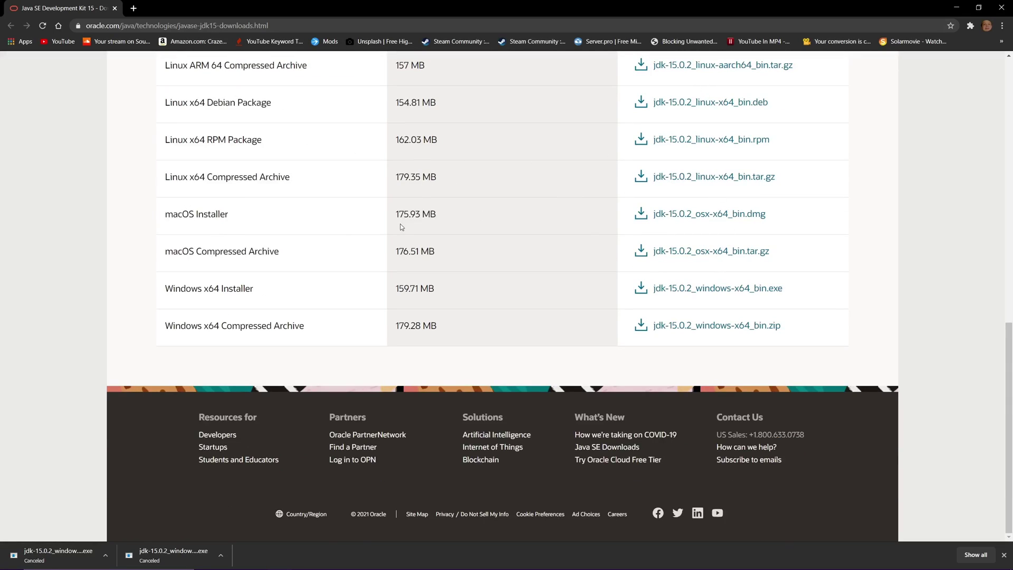
left_click_drag(165, 289, 255, 290)
left_click(206, 288)
left_click(689, 290)
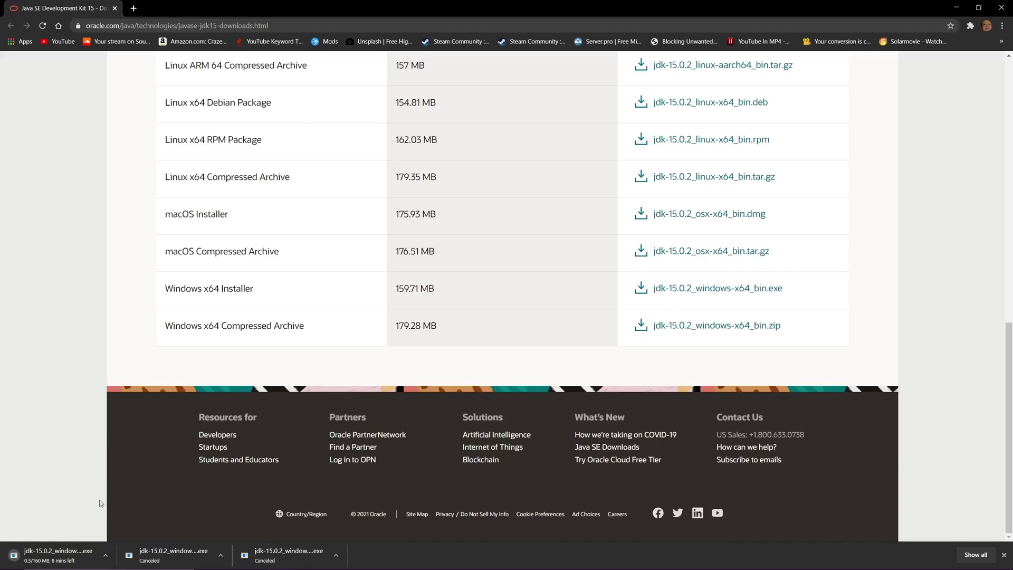
- Cancel the running JDK installer download and minimize the browser
left_click(105, 555)
left_click(124, 534)
left_click(956, 7)
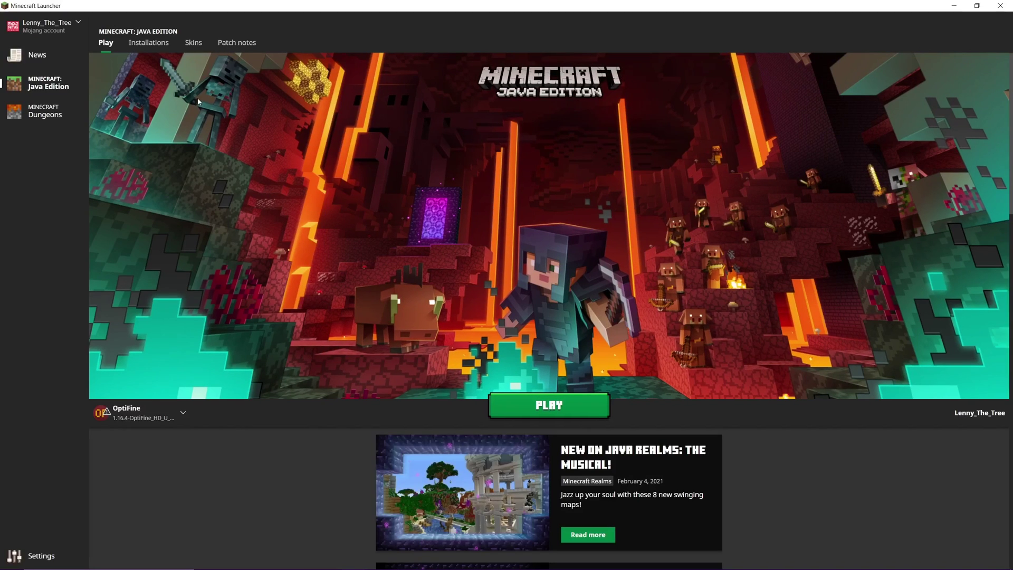
- Open the OptiFine installation for editing in the Minecraft Launcher and expand its additional options
left_click(155, 45)
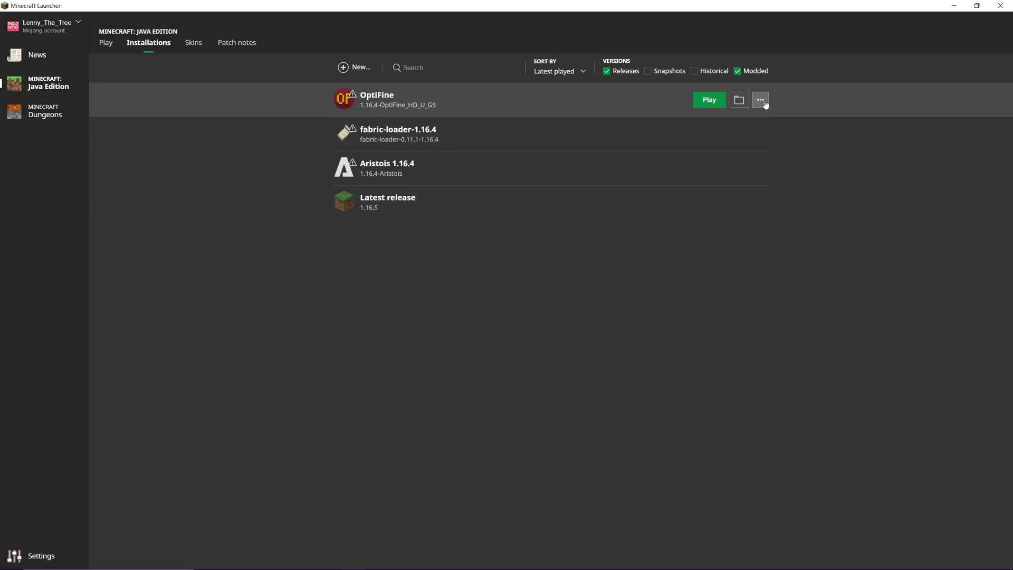
left_click(764, 103)
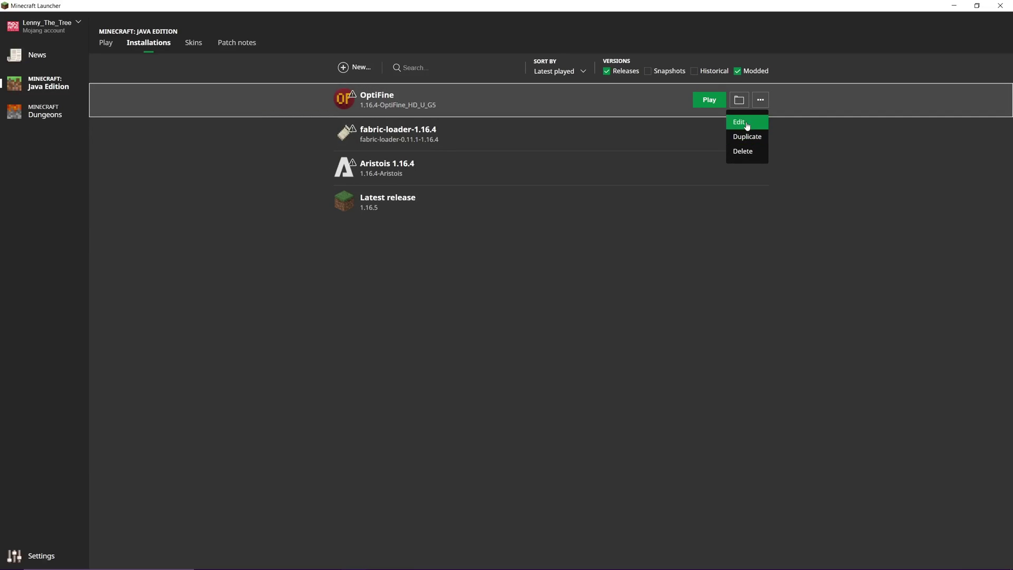
left_click(746, 123)
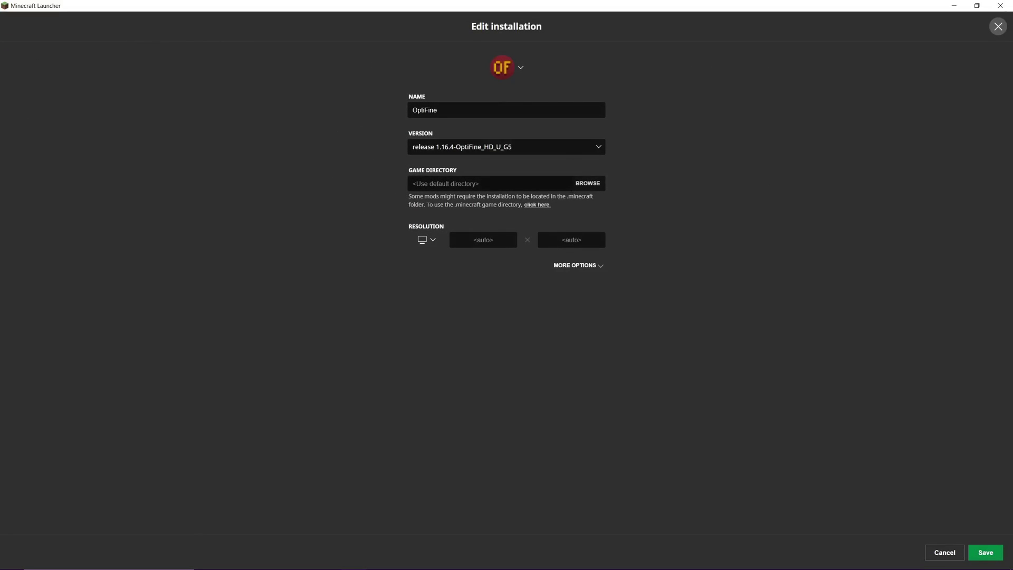
left_click(591, 266)
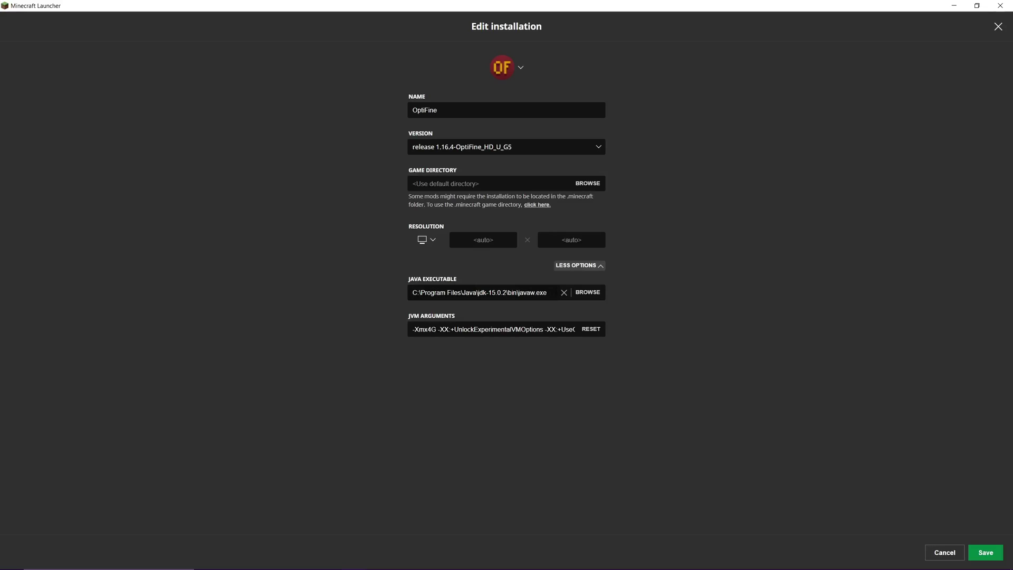
- Browse for the Java executable in Program Files\Java\jdk-15.0.2\bin, locate javaw, and close the file dialog without choosing a file
left_click(589, 292)
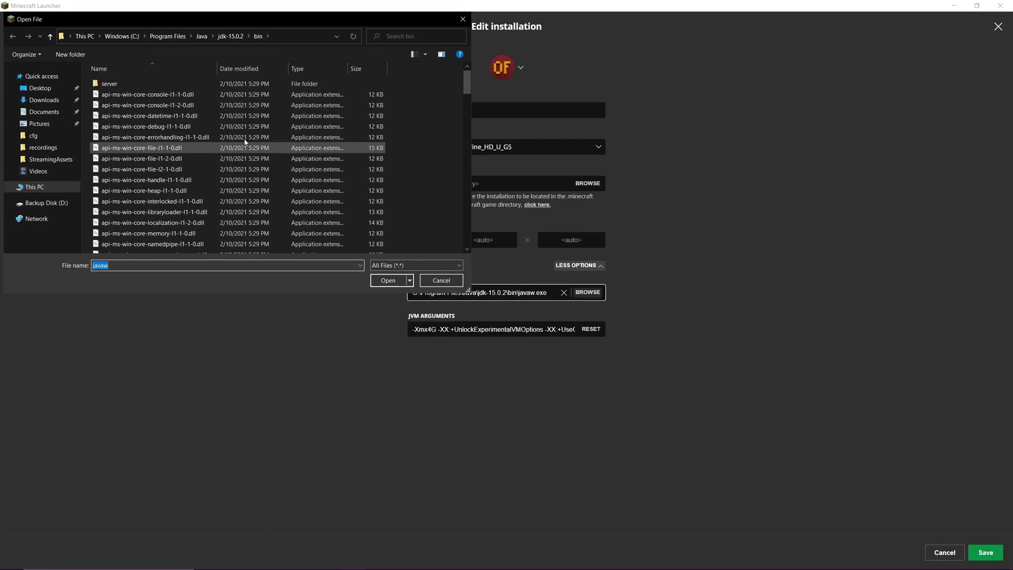
left_click(173, 39)
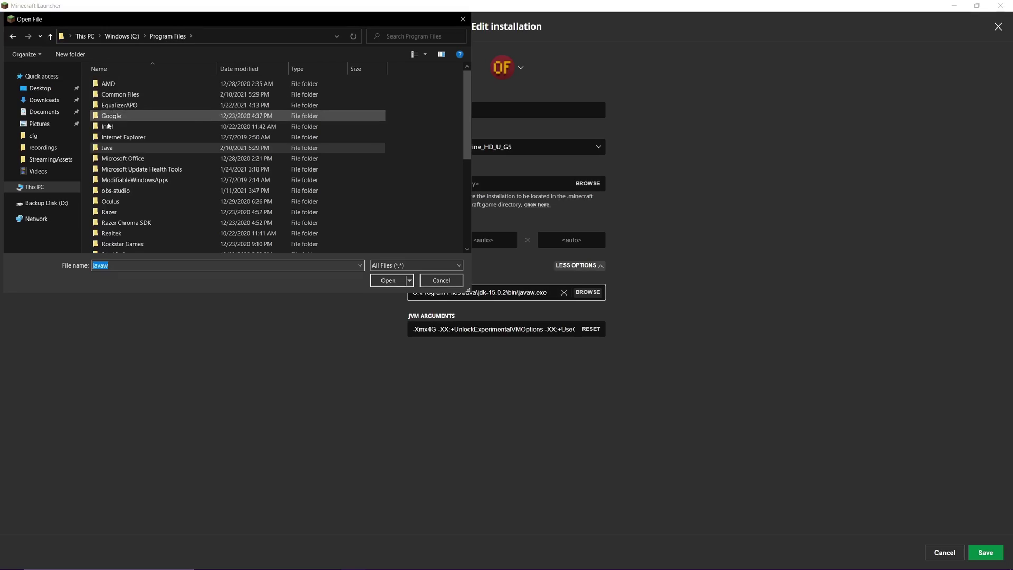
double_click(113, 150)
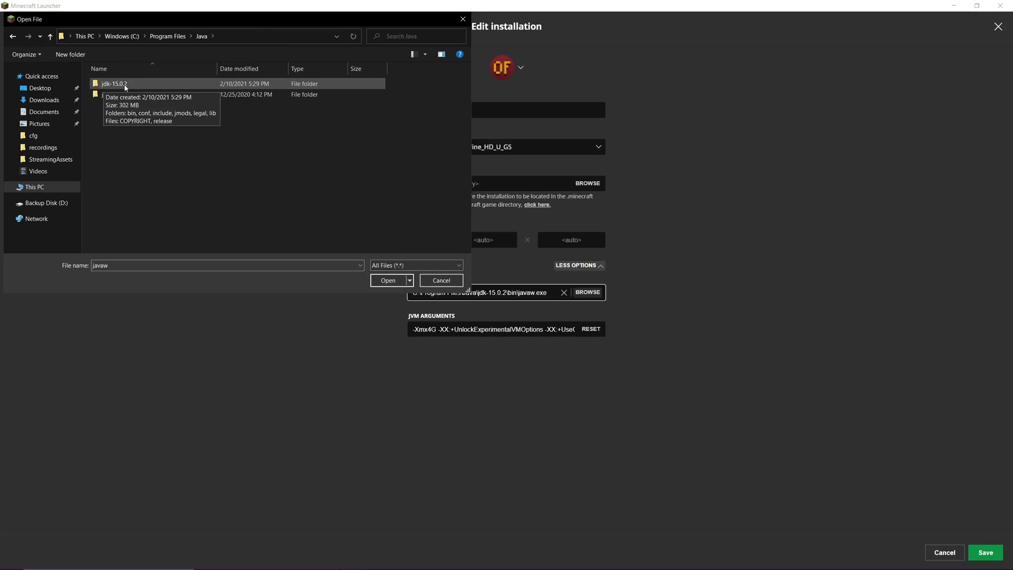
double_click(115, 84)
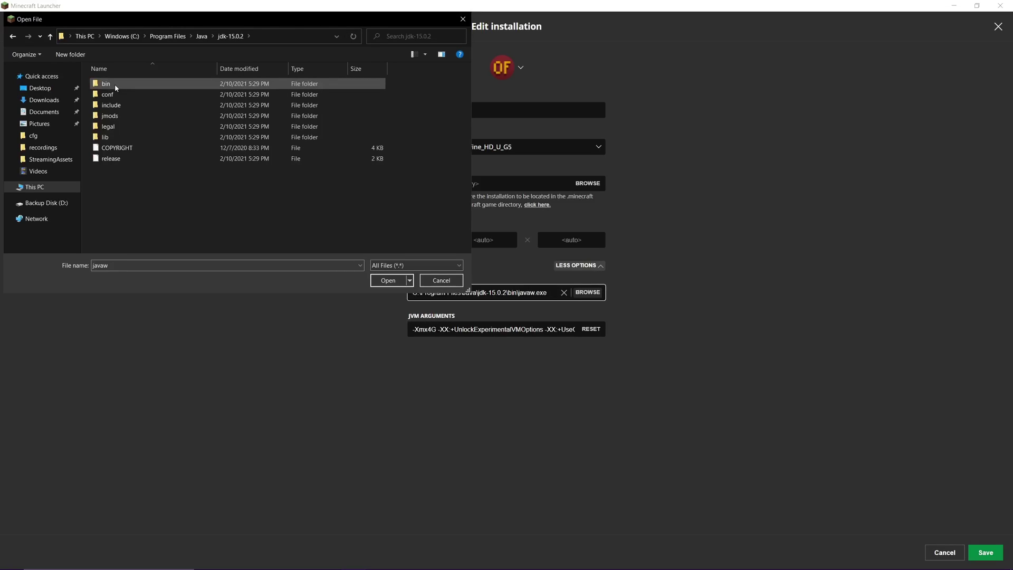
double_click(111, 86)
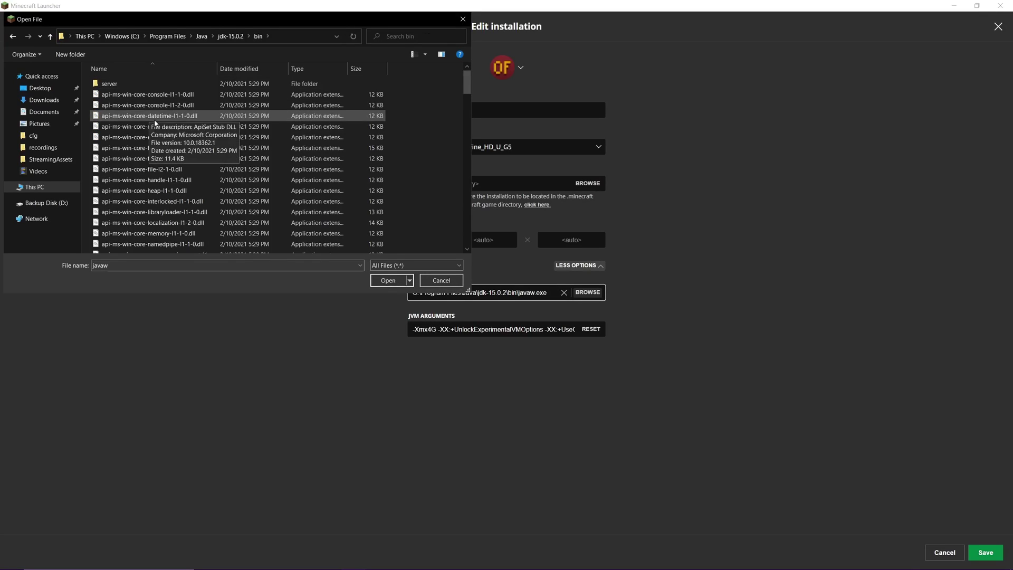
scroll(162, 125, "down", 1)
scroll(160, 130, "down", 15)
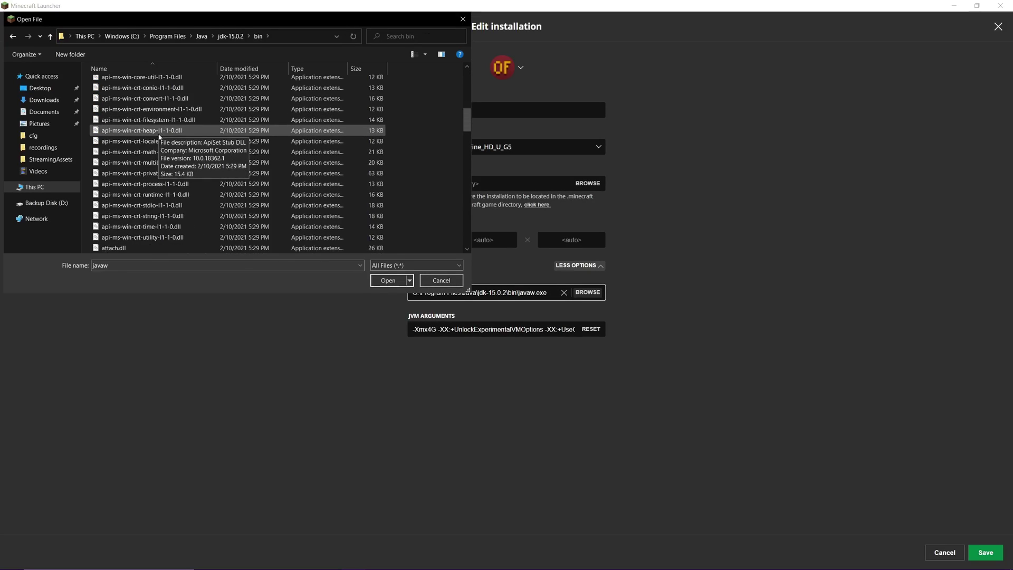
scroll(158, 136, "down", 3)
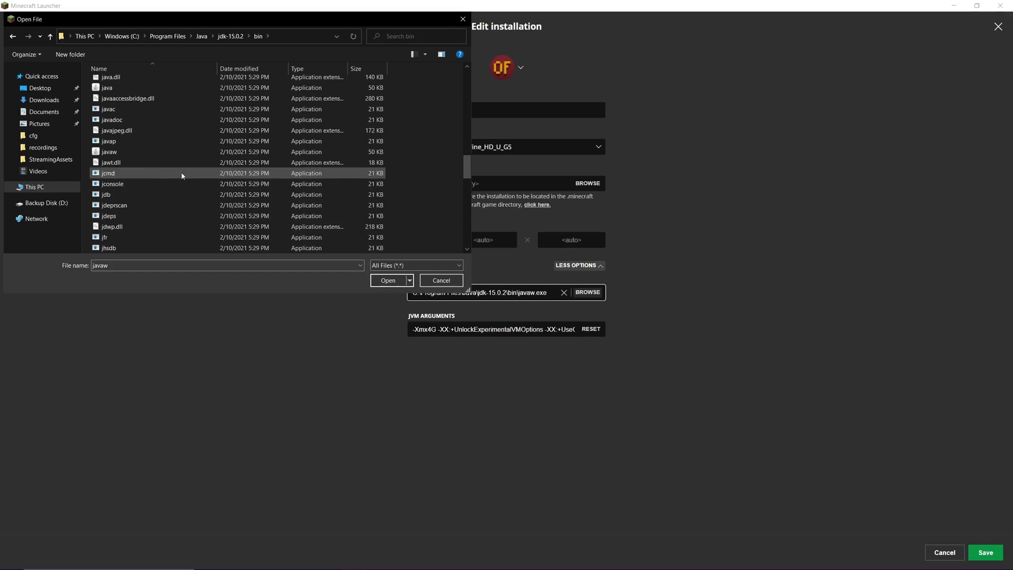
left_click(463, 20)
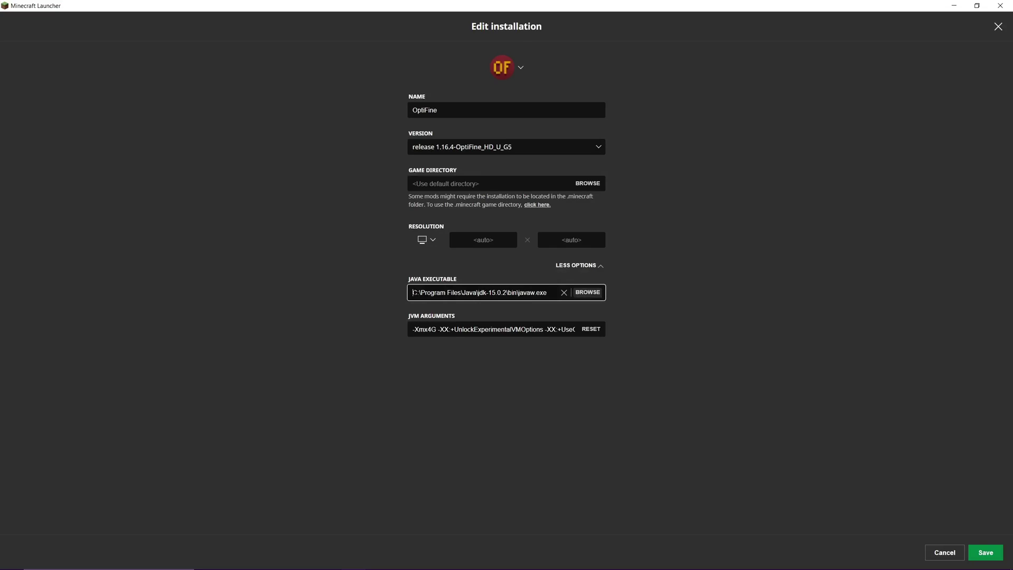
- Review the OptiFine installation's Java executable path and JVM arguments, and save the installation
mouse_move(413, 293)
left_mouse_down()
mouse_move(565, 290)
mouse_move(398, 295)
left_mouse_up()
left_click(494, 329)
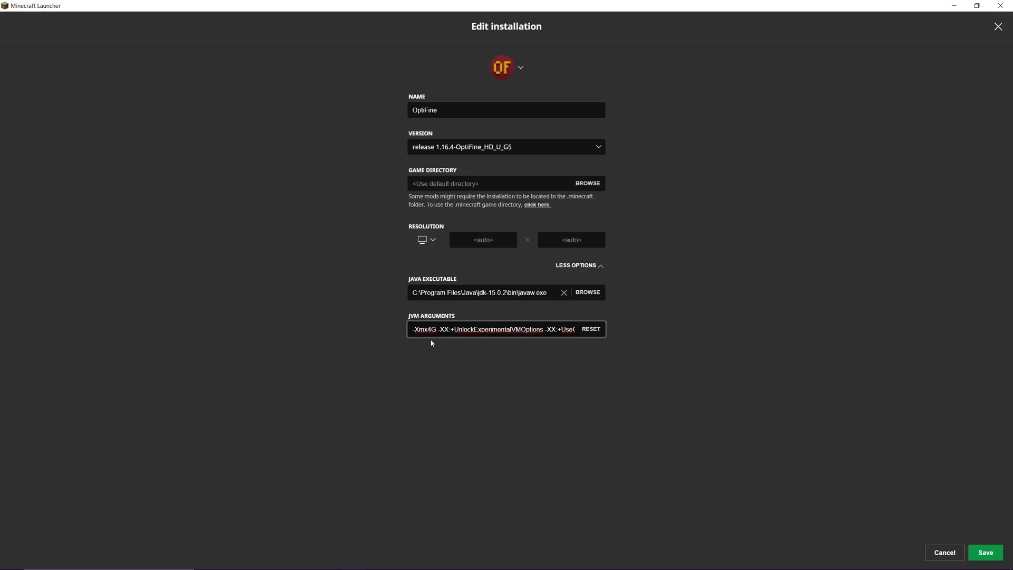
left_click(986, 555)
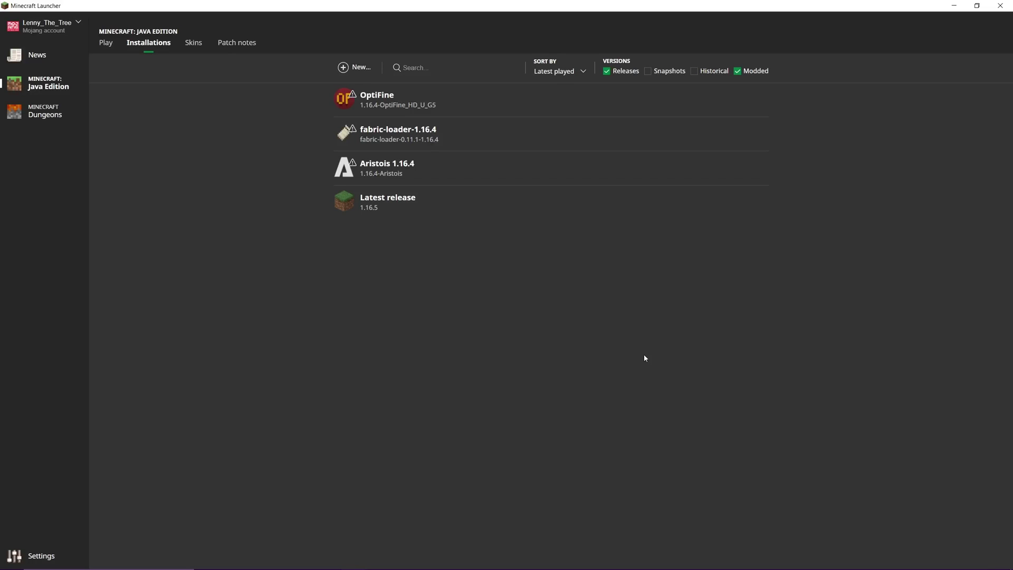
- Launch the game with the OptiFine installation and show the debug overlay in the singleplayer world
left_click(105, 44)
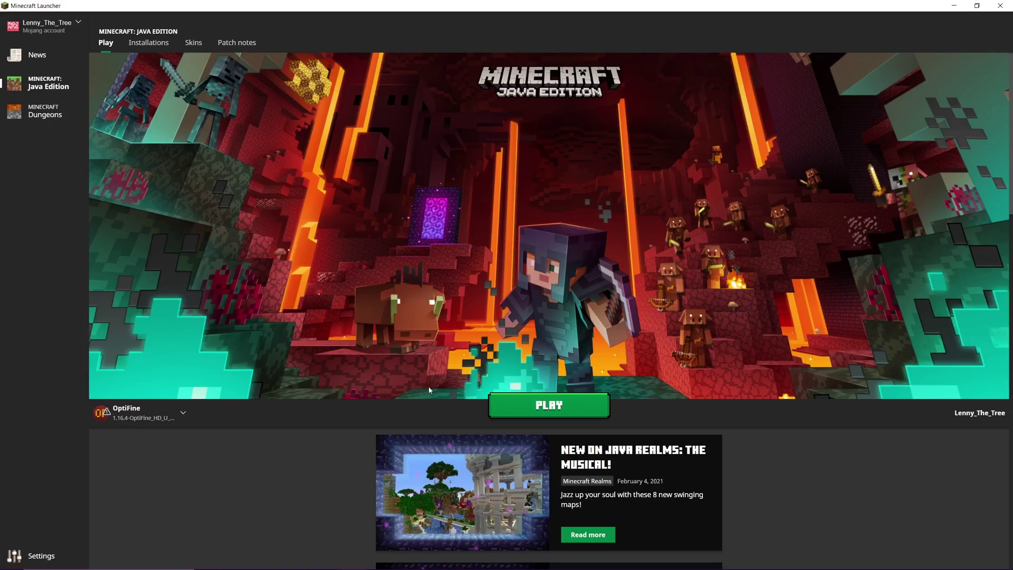
left_click(551, 405)
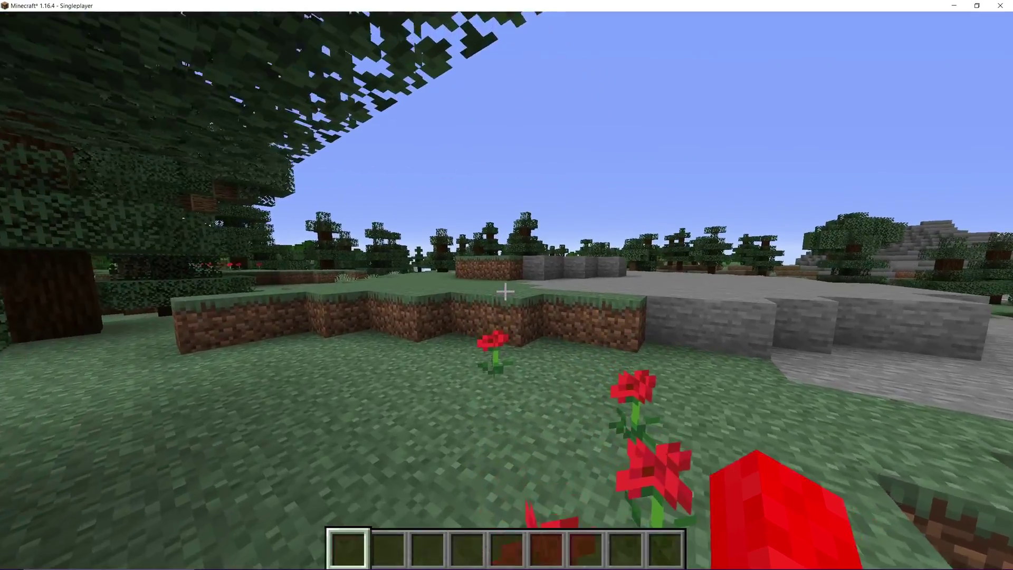
key("w")
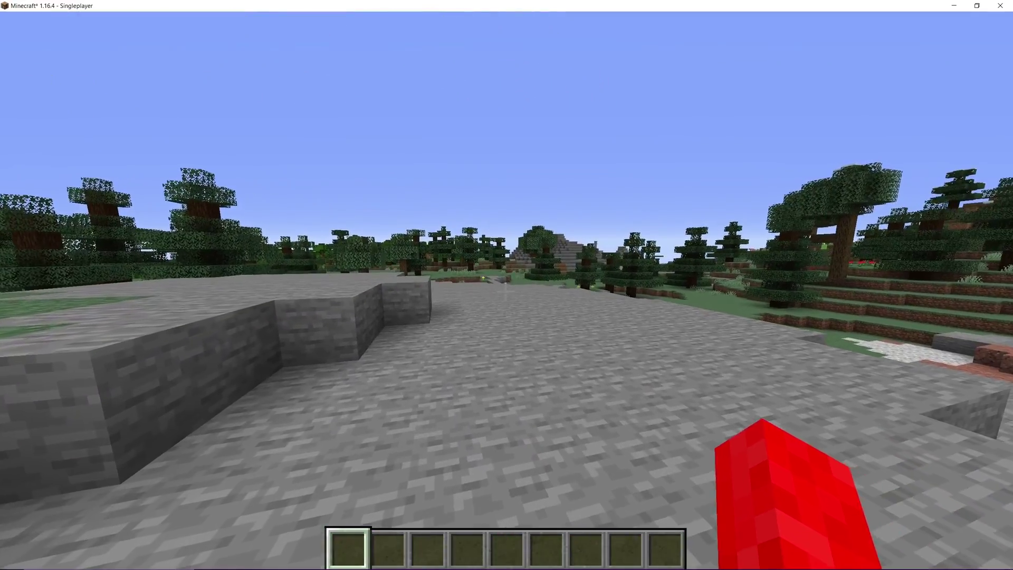
key("F3")
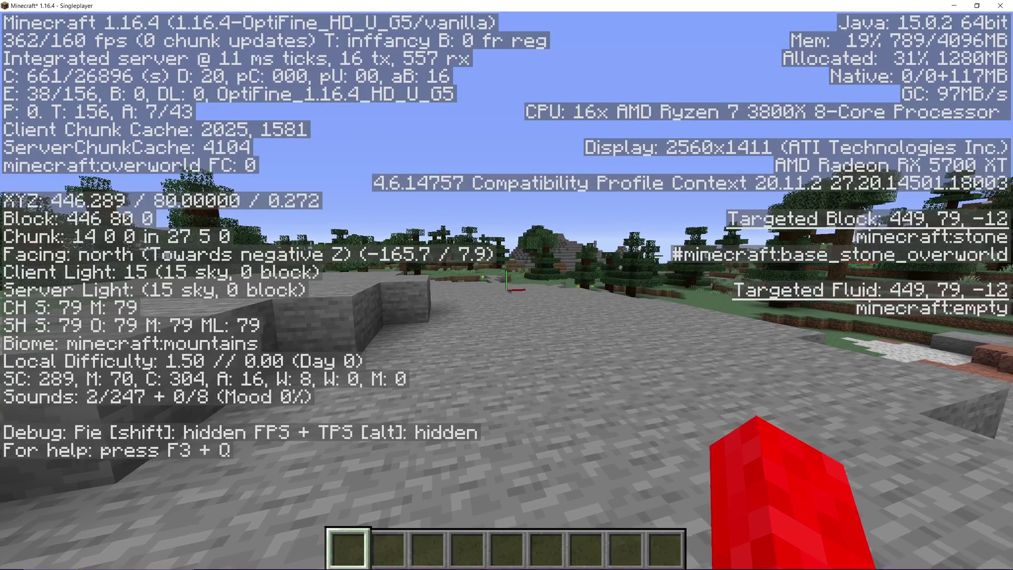
- Walk across the stone area and check the Java version, memory and frame rate in the debug overlay
key("w")
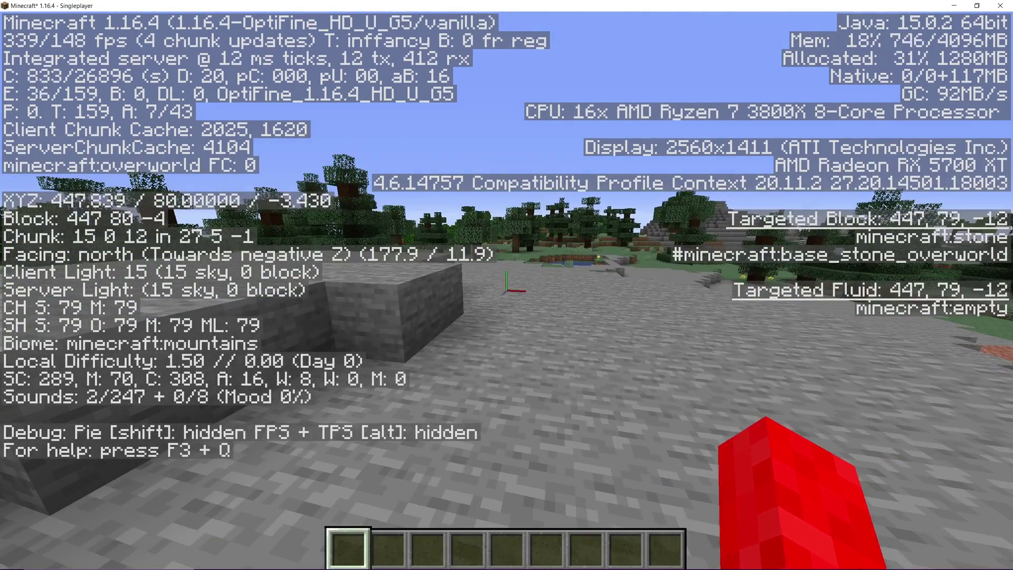
key("w")
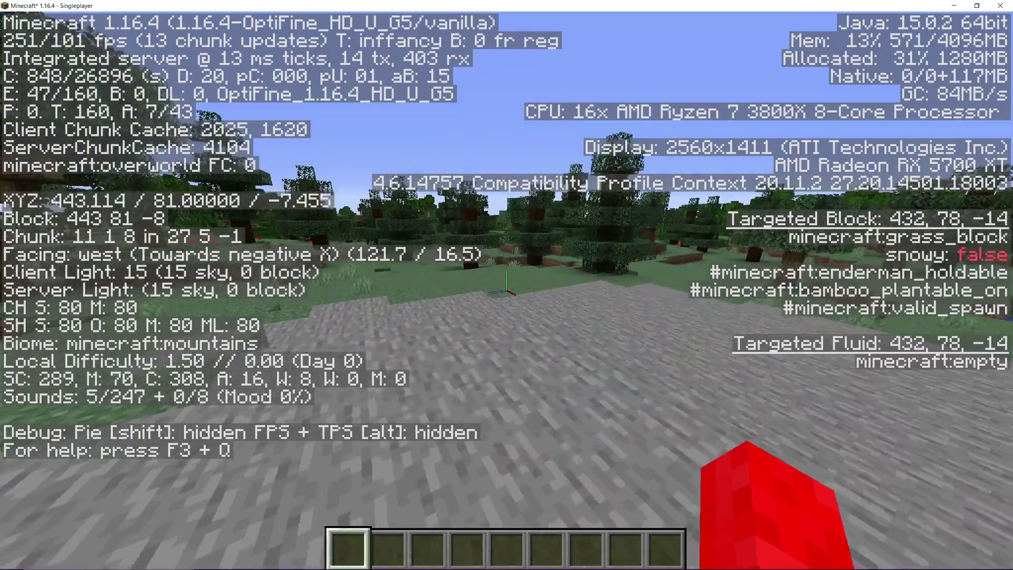
key("w")
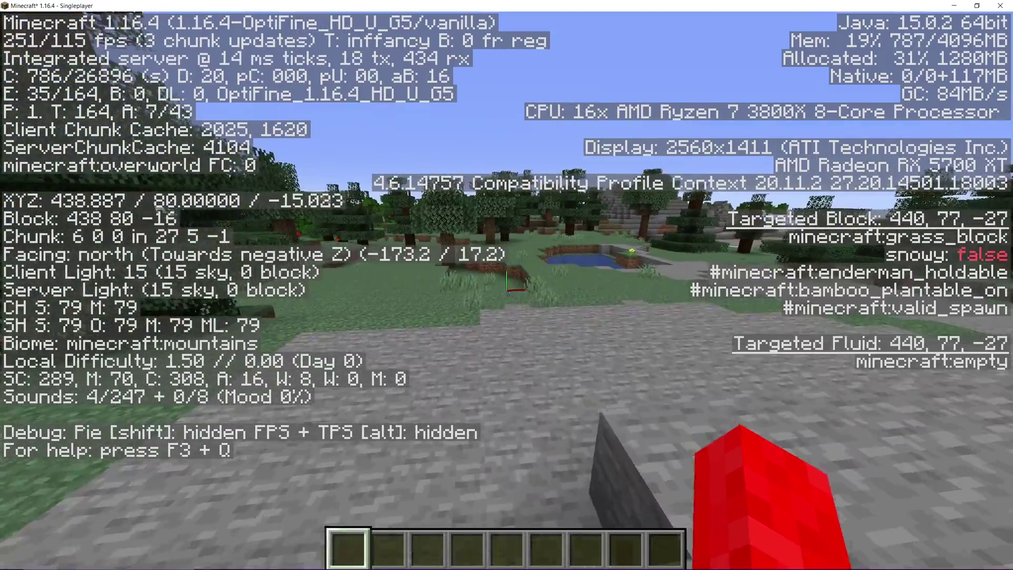
- Review the game's video settings and return to the world without changing them
key("Escape")
left_click(380, 324)
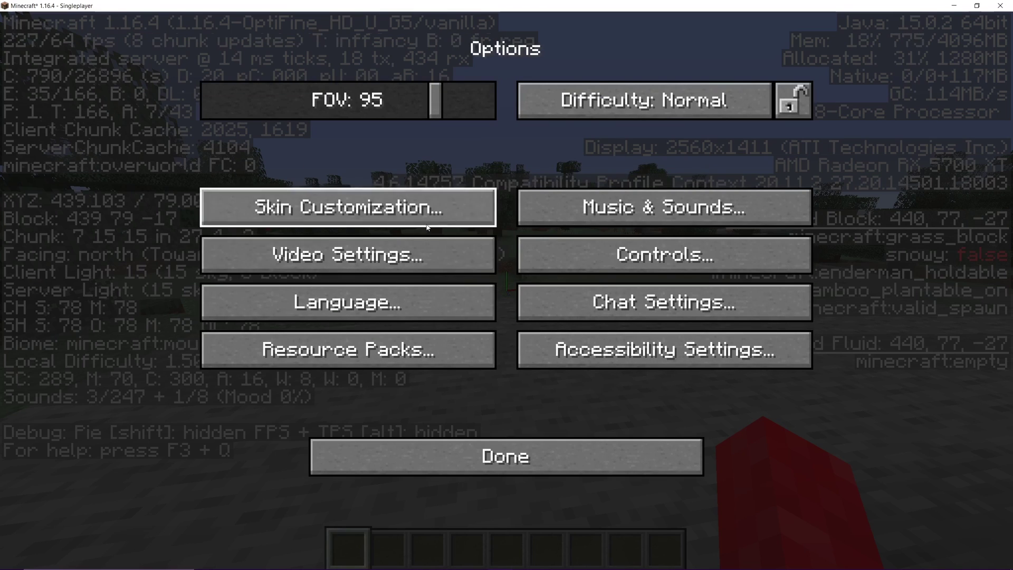
left_click(364, 259)
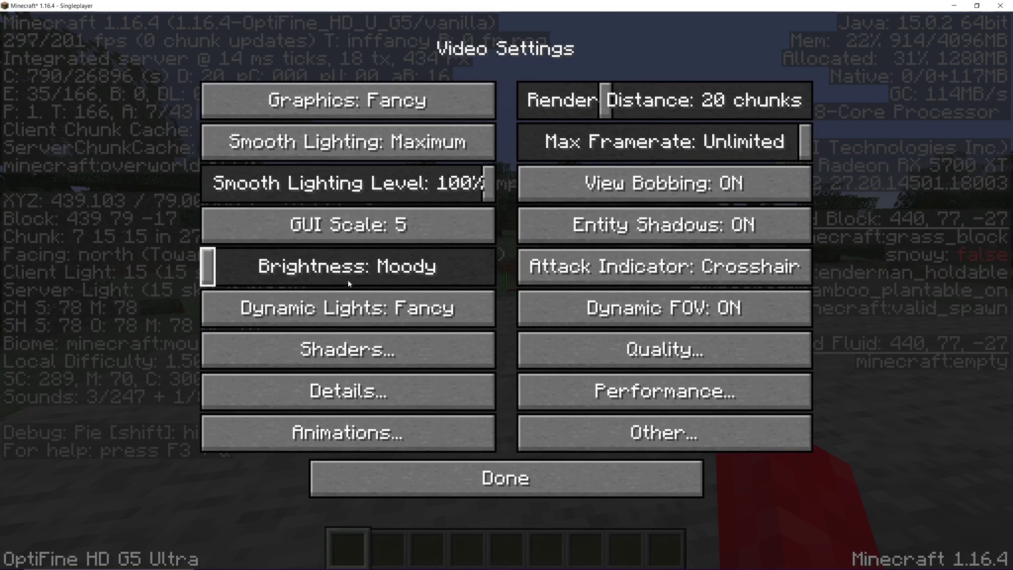
key("Escape")
- Walk around the stone area again while watching the frame rate in the debug overlay
key("w")
key("w")
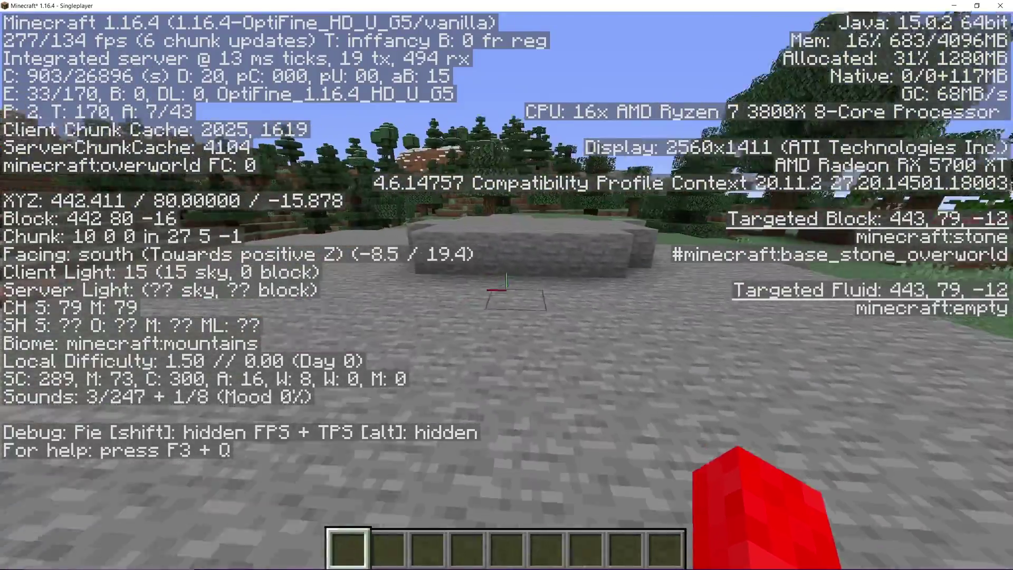
key("w")
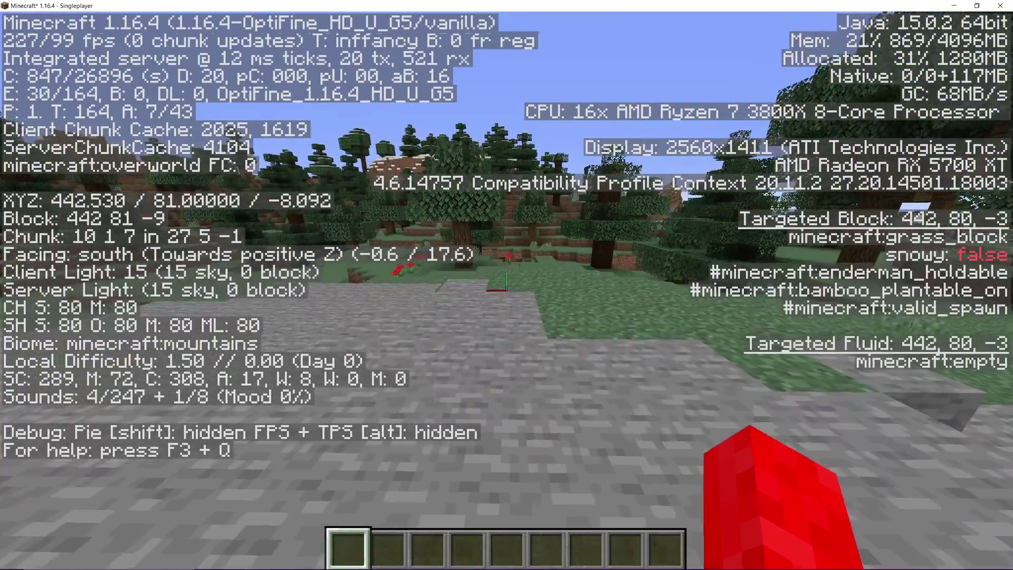
key("w")
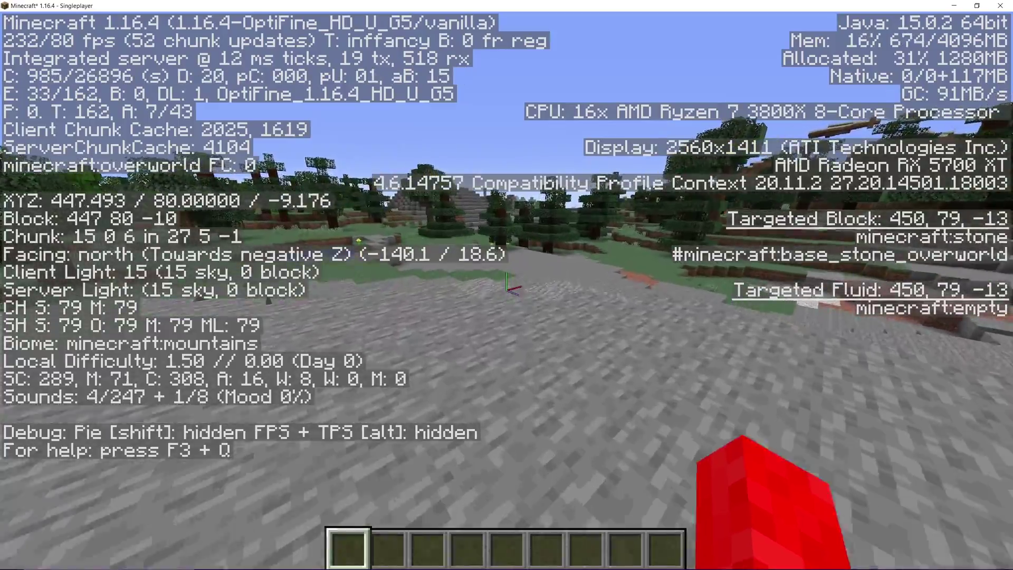
- Walk north onto the grass, loop back and jump onto the raised stone ledge while monitoring the frame rate
key("w")
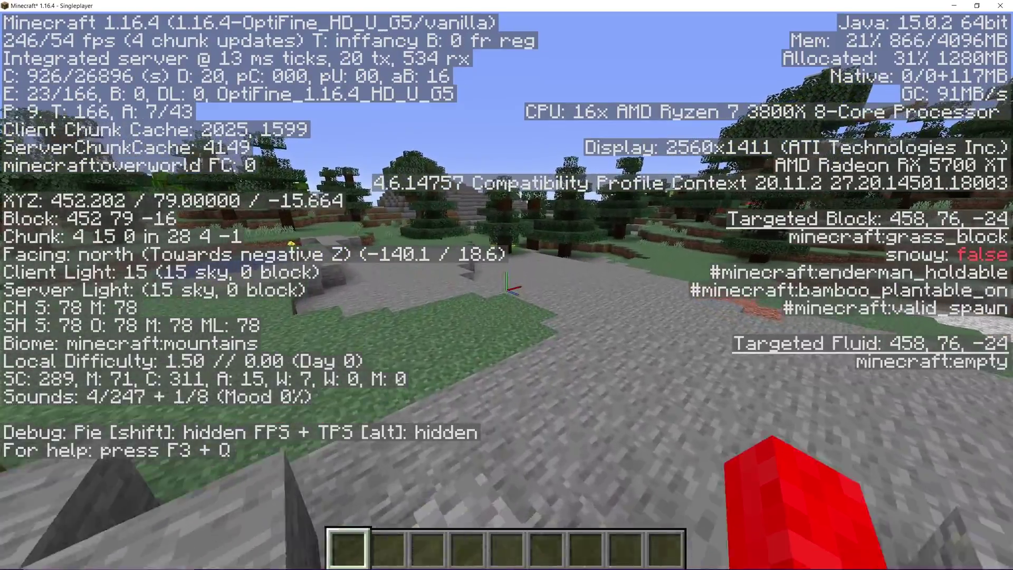
key("w")
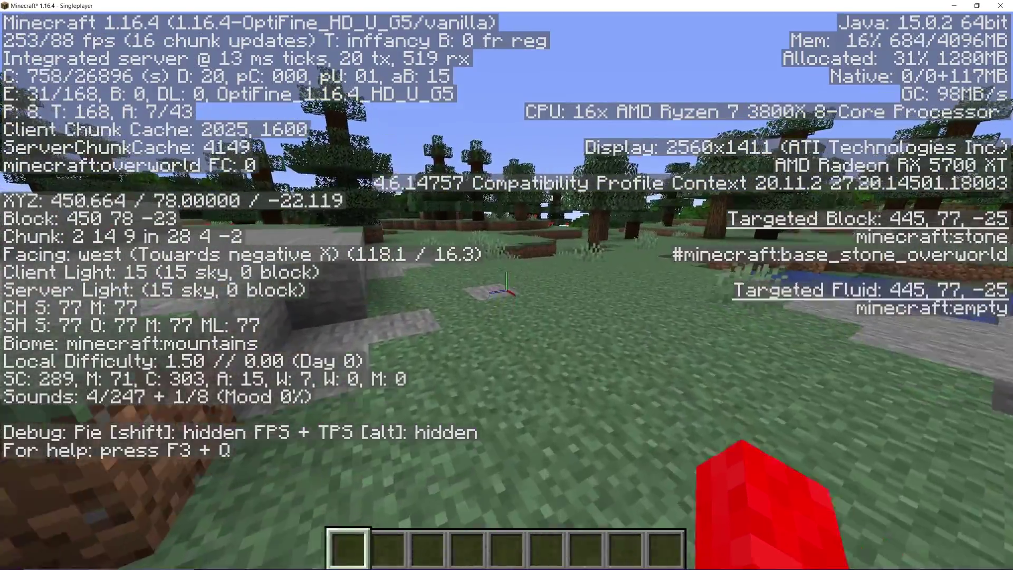
key("w")
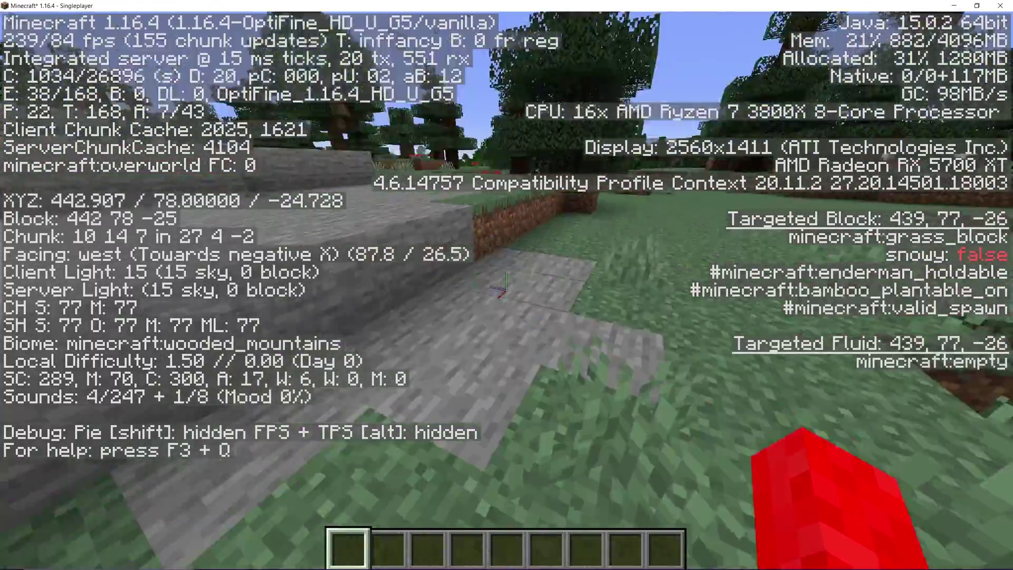
key("w")
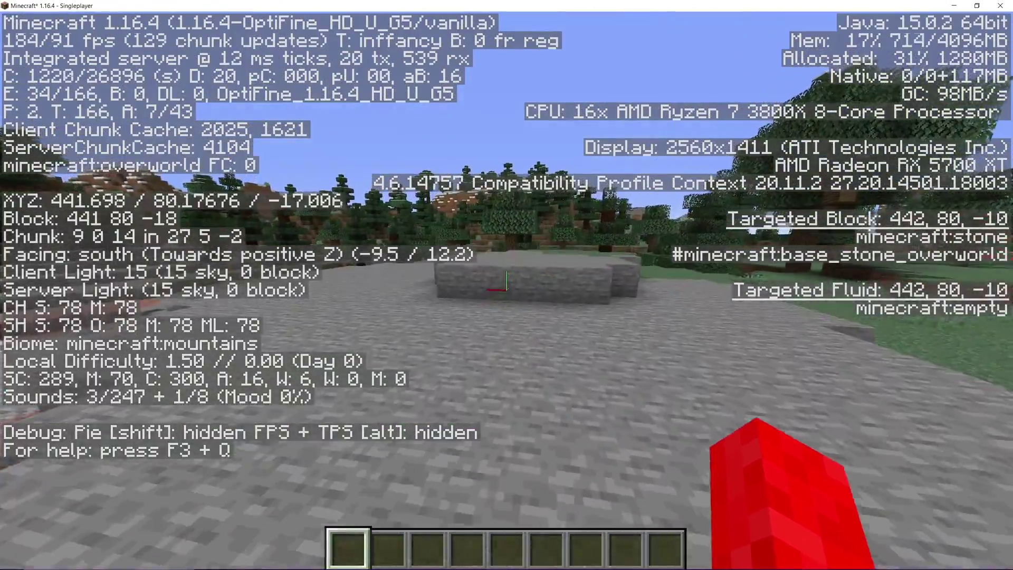
key("w")
key("space")
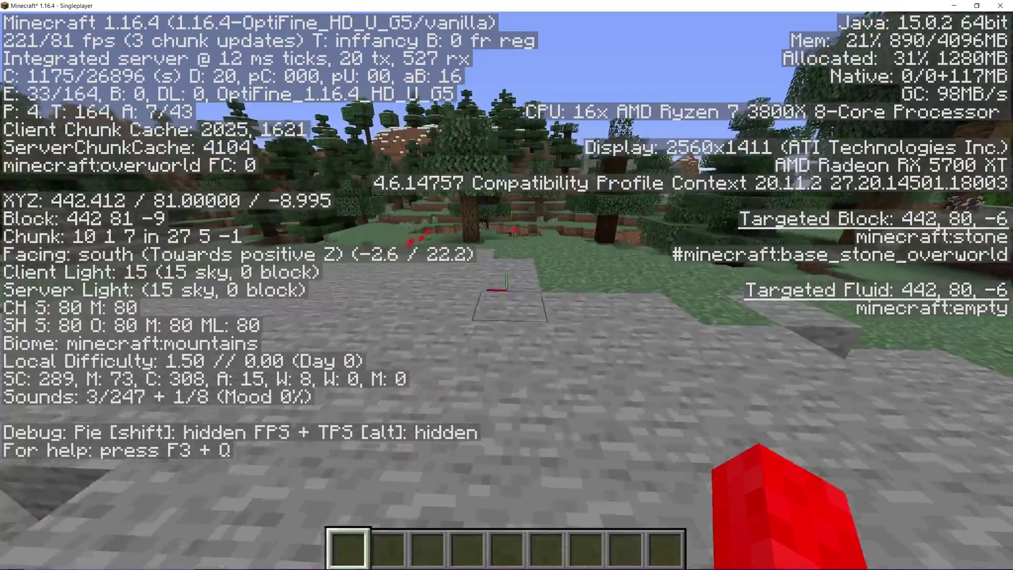
- Circle the stone plateau eastward and back west over the ledge, comparing frame rate and memory in the debug overlay
key("w")
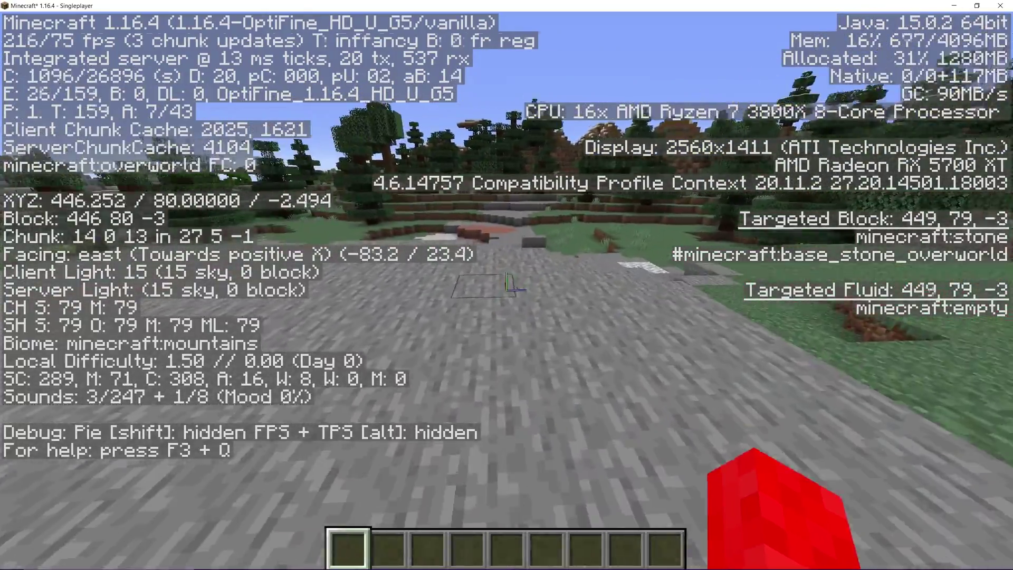
key("w")
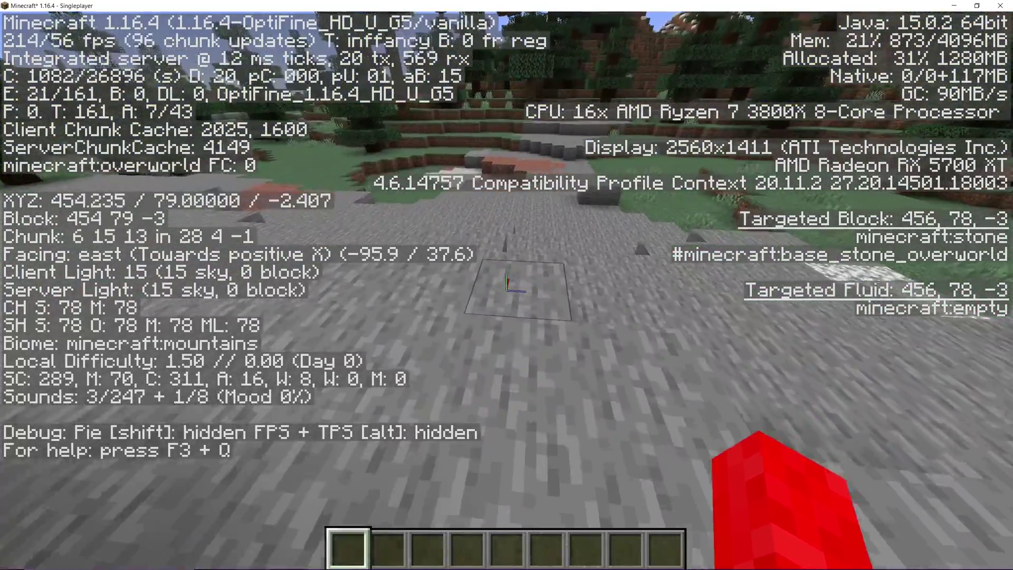
key("w")
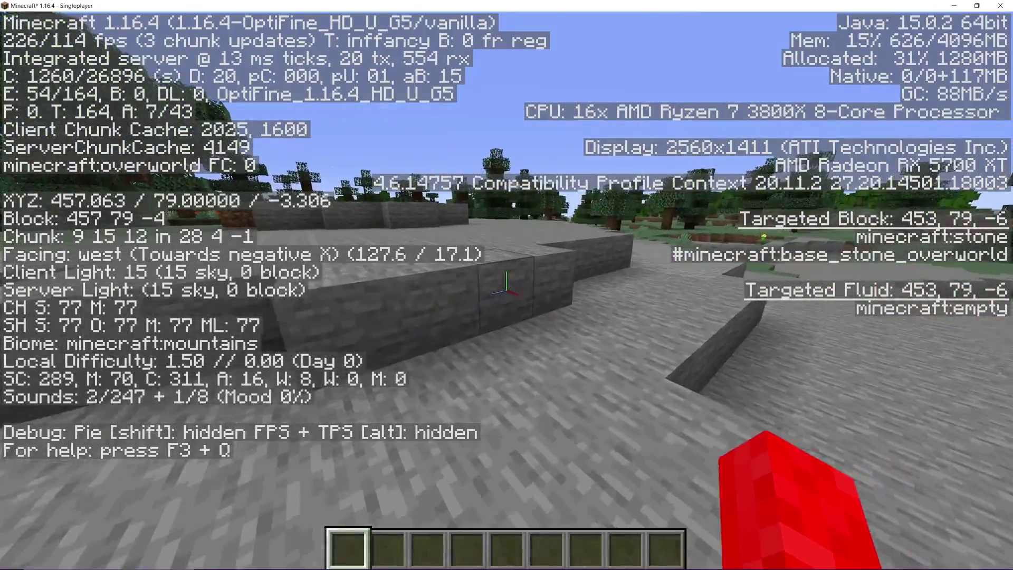
key("w")
key("w")
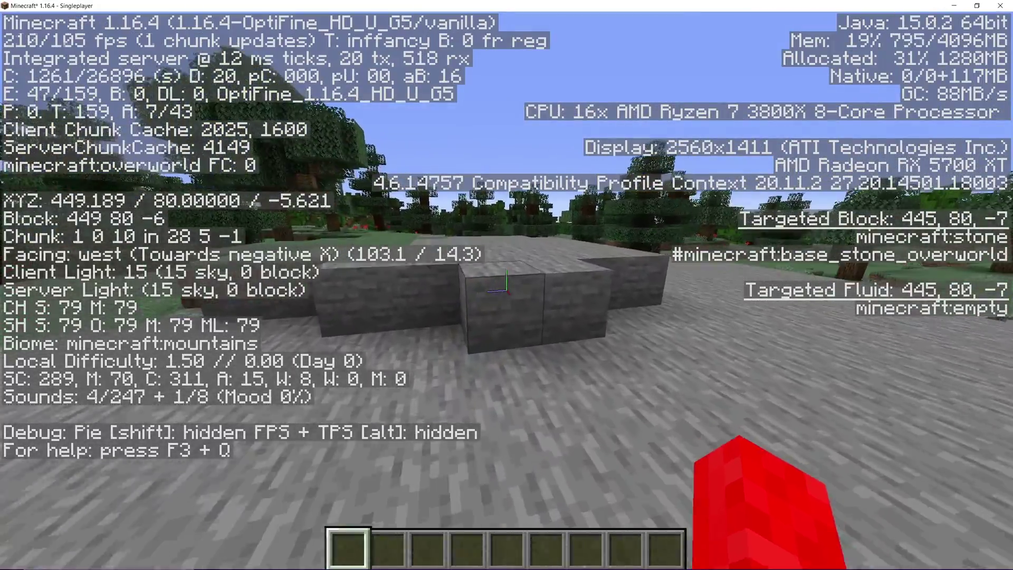
key("w")
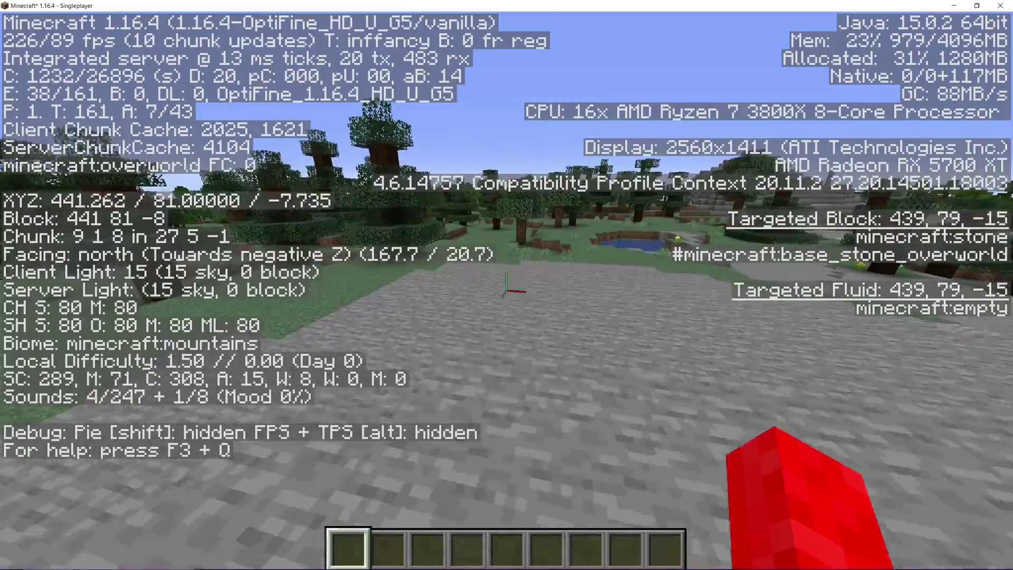
key("w")
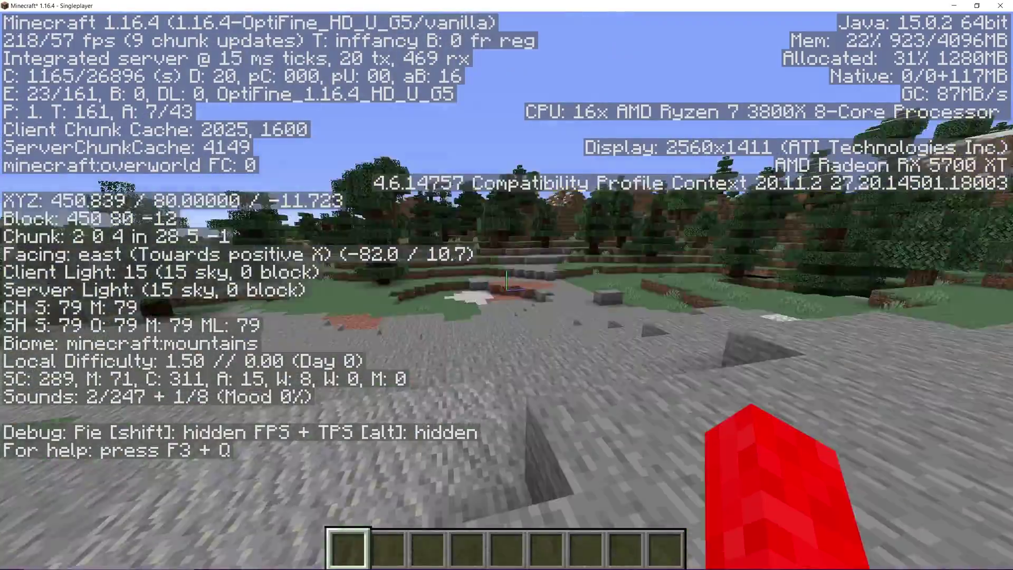
- Fly north over the mountains to the plains village and check the frame rate while new chunks load
key("w")
key("w")
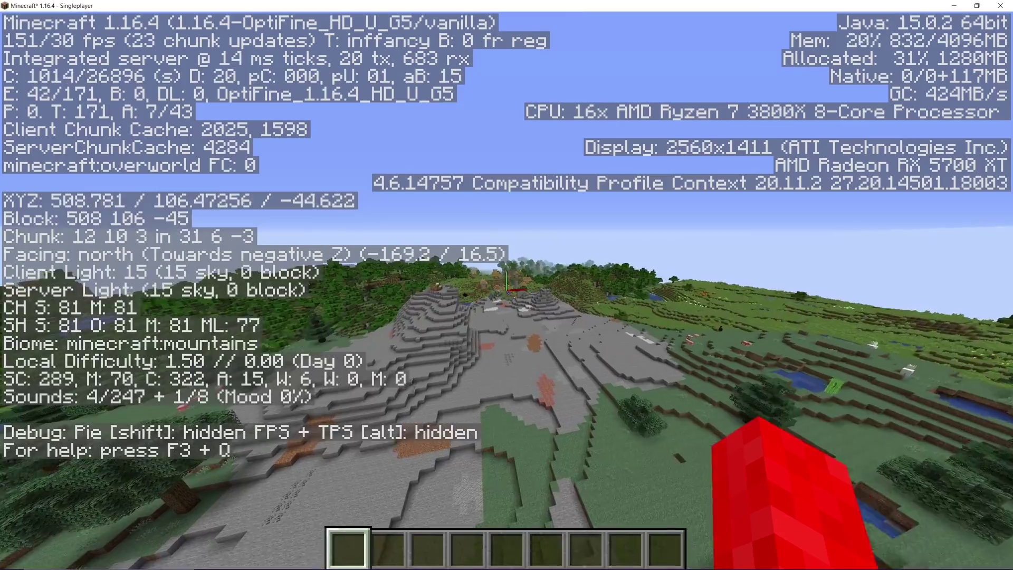
key("w")
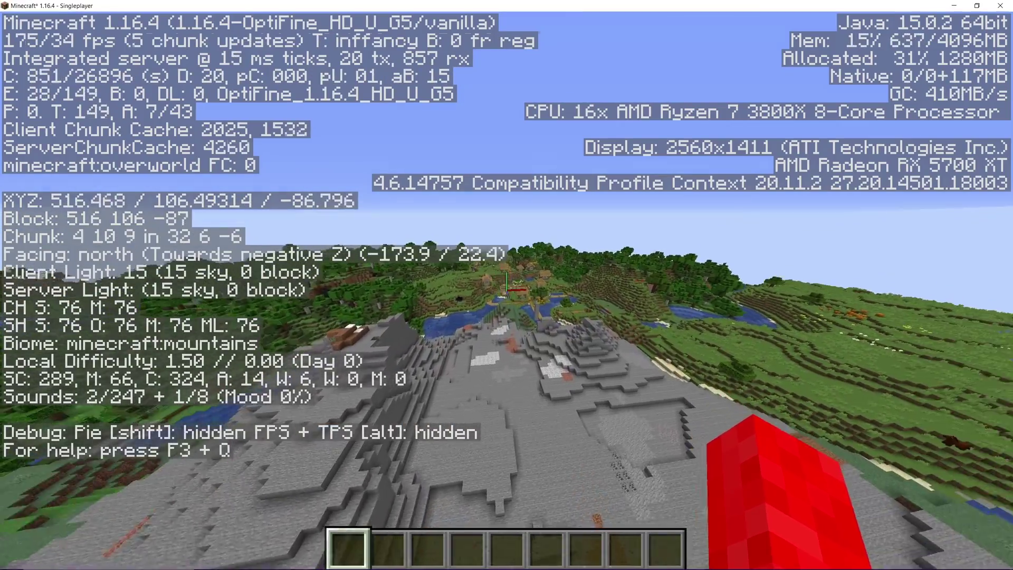
key("w")
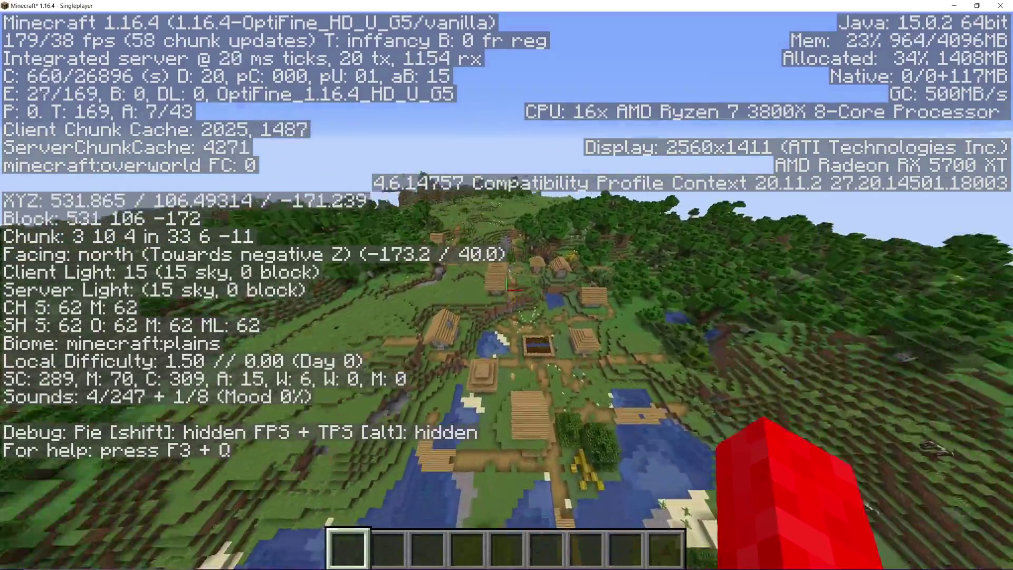
key("w")
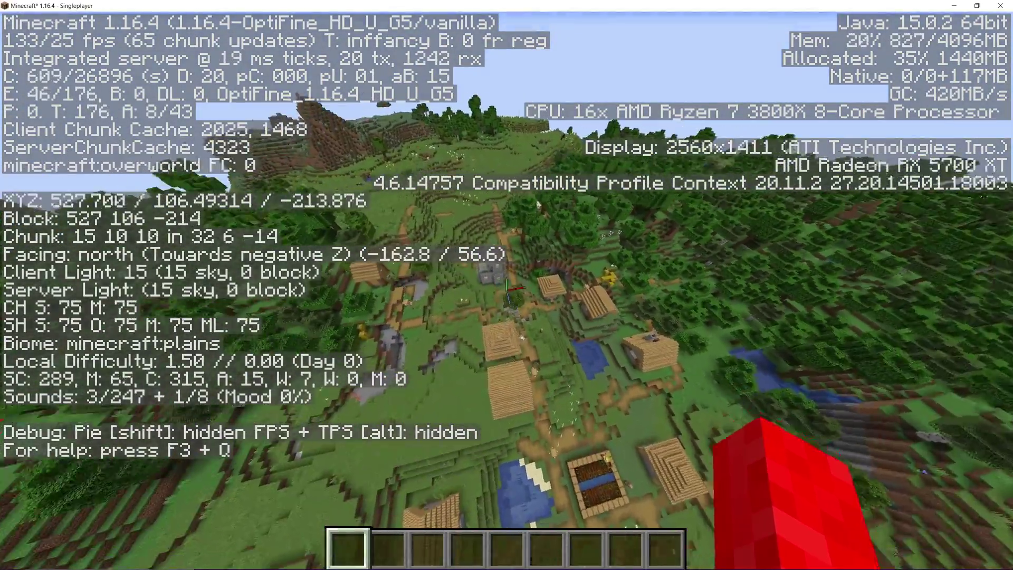
- Descend onto the cobblestone building in the village and climb its wall while checking the frame rate
key("w")
key("shift")
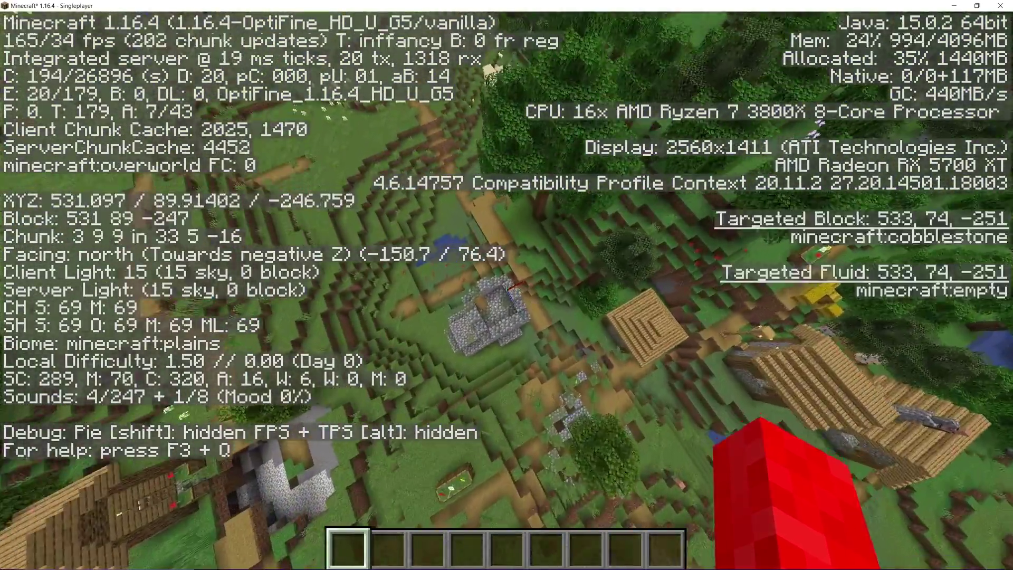
key("w")
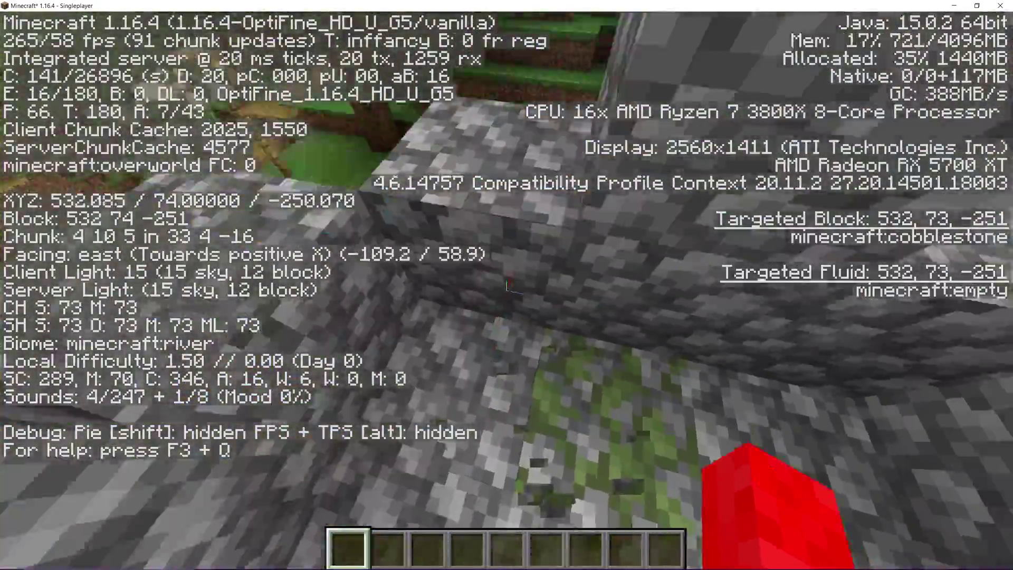
key("space")
key("w")
key("space")
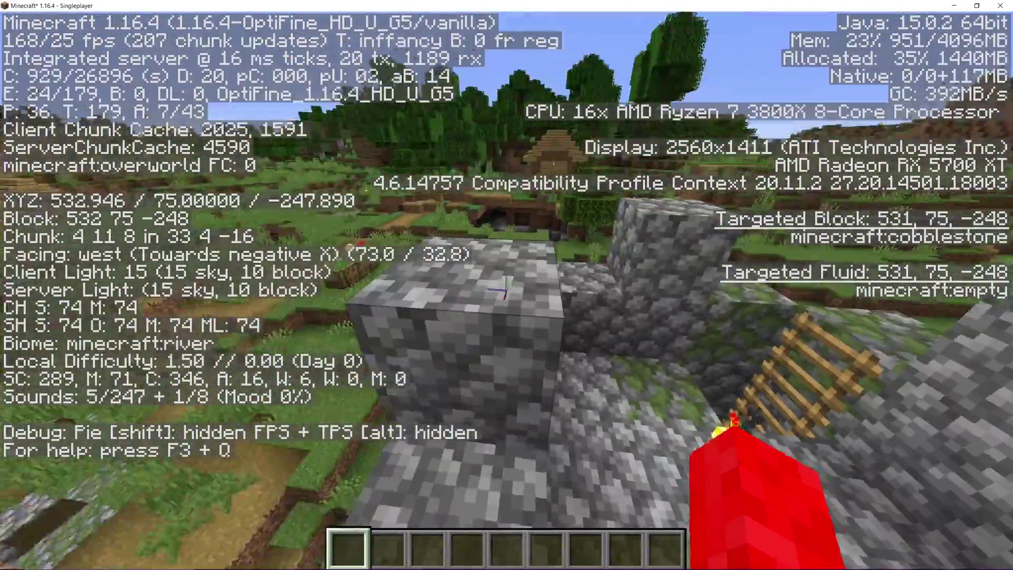